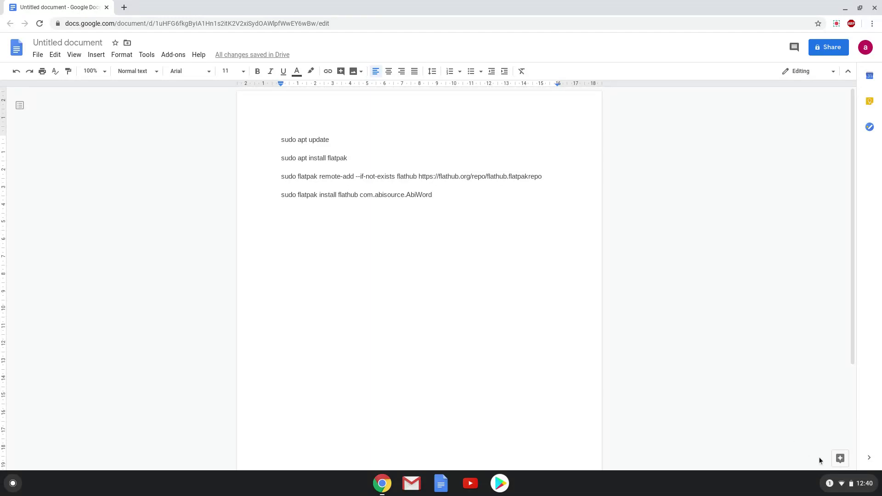
# Turn on Linux (Beta) from the Chromebook Settings and confirm its installation.
pyautogui.click(854, 489)
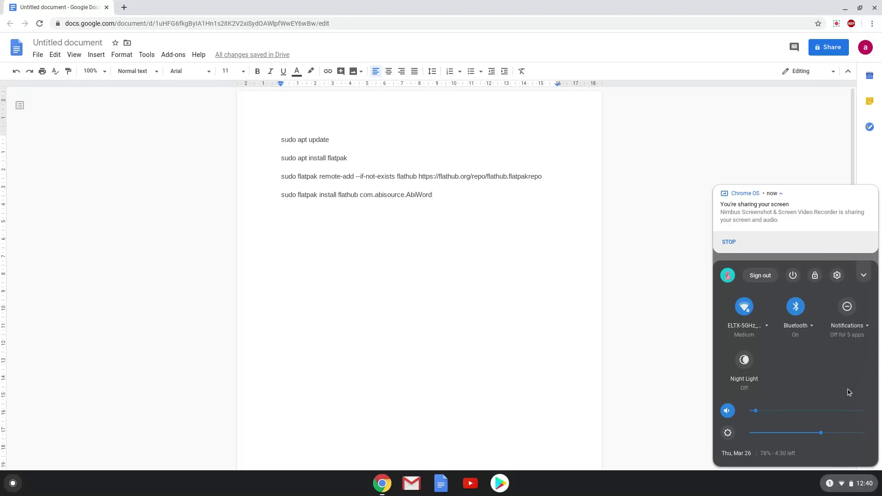
pyautogui.click(836, 275)
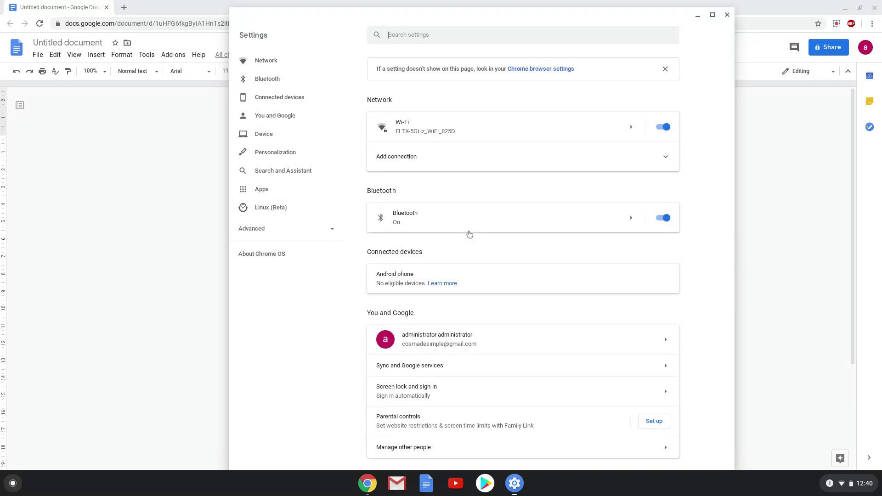
pyautogui.click(297, 217)
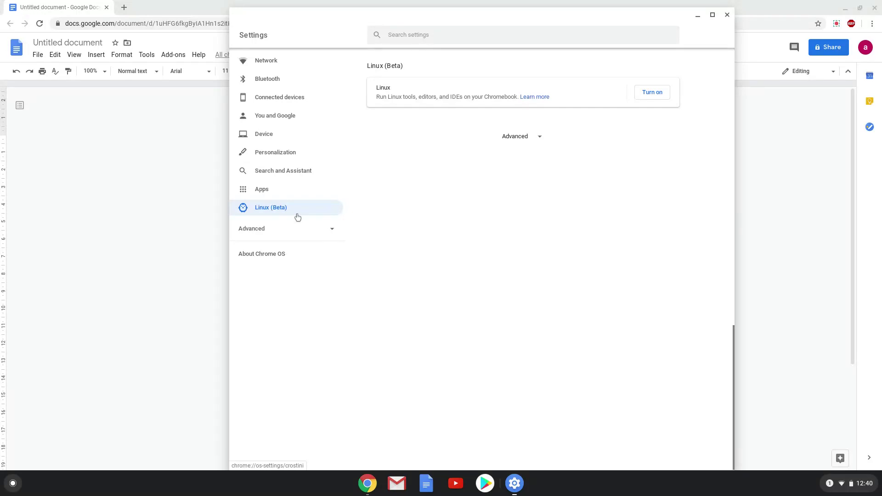
pyautogui.click(644, 94)
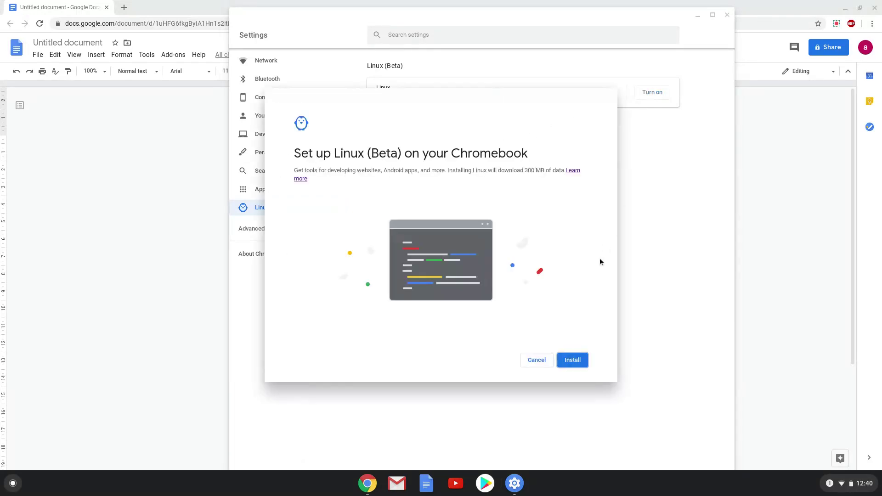
pyautogui.click(572, 360)
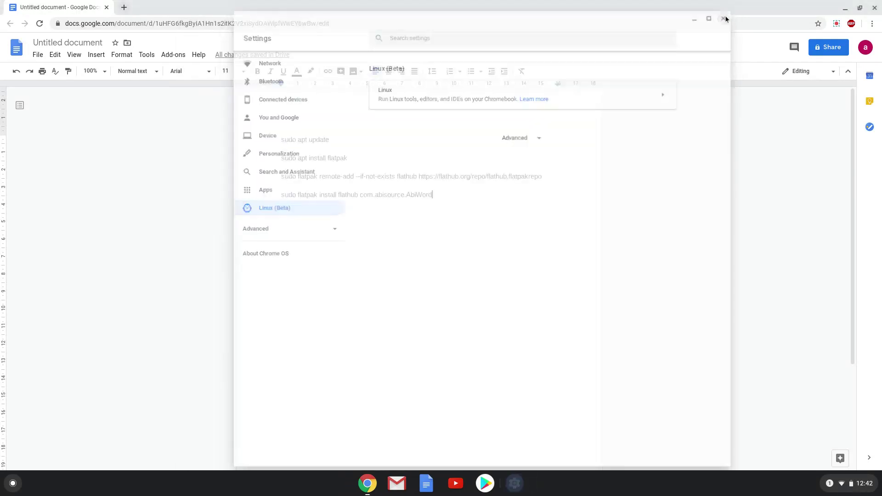
# Copy the 'sudo apt update' line from the notes and launch Terminal via a 'ter' launcher search.
pyautogui.click(726, 15)
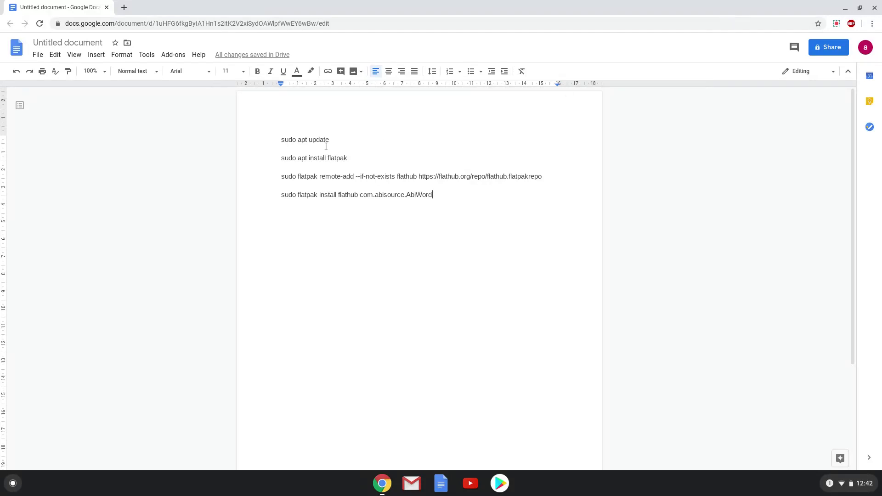
pyautogui.tripleClick(311, 140)
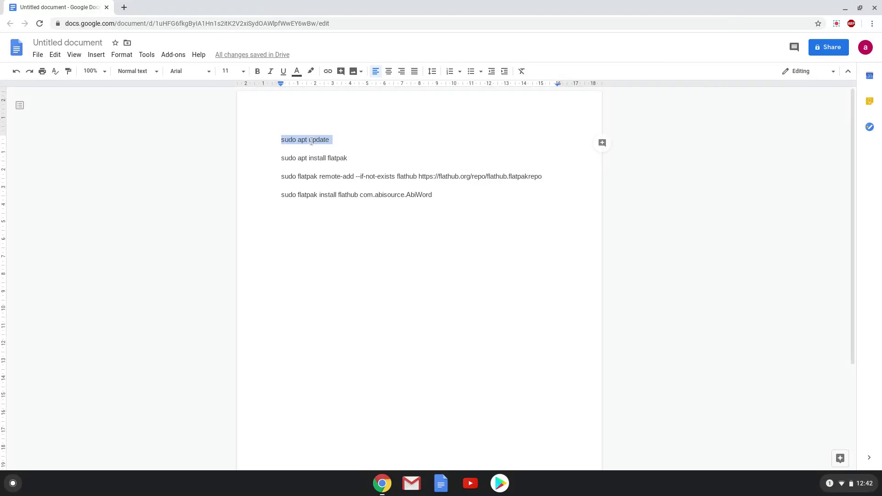
pyautogui.rightClick(312, 142)
pyautogui.click(330, 170)
pyautogui.click(14, 484)
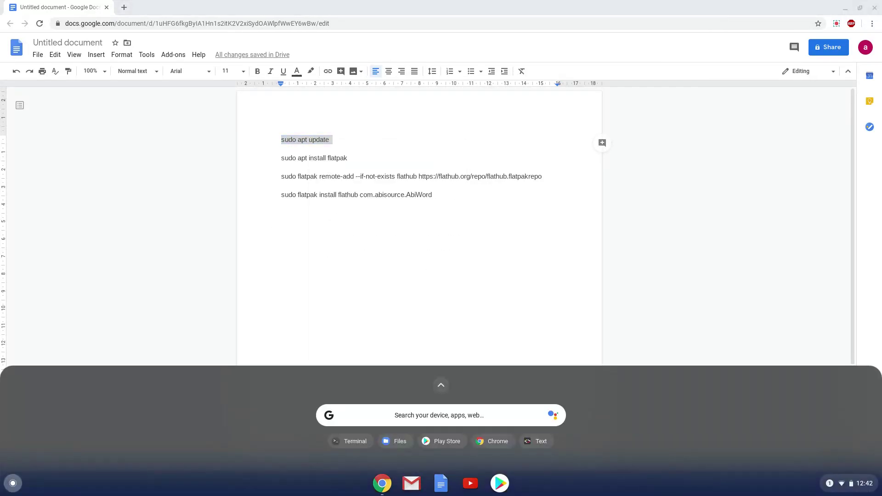
pyautogui.write('ter')
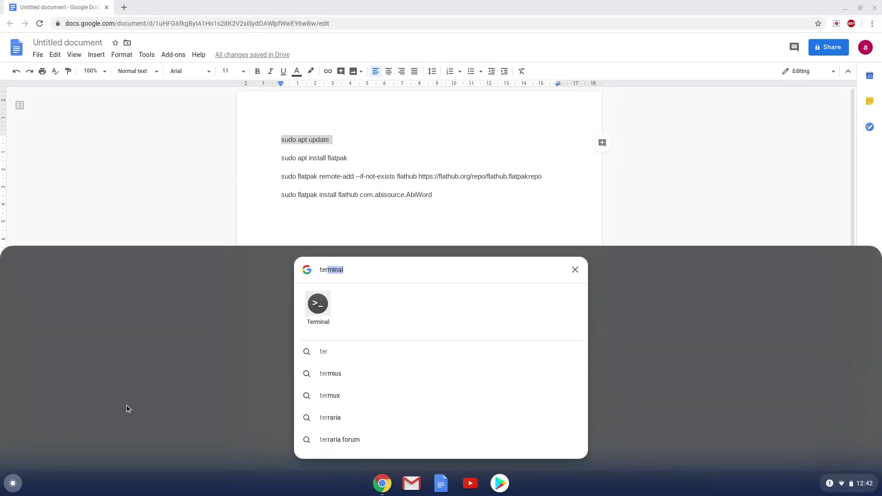
pyautogui.click(314, 307)
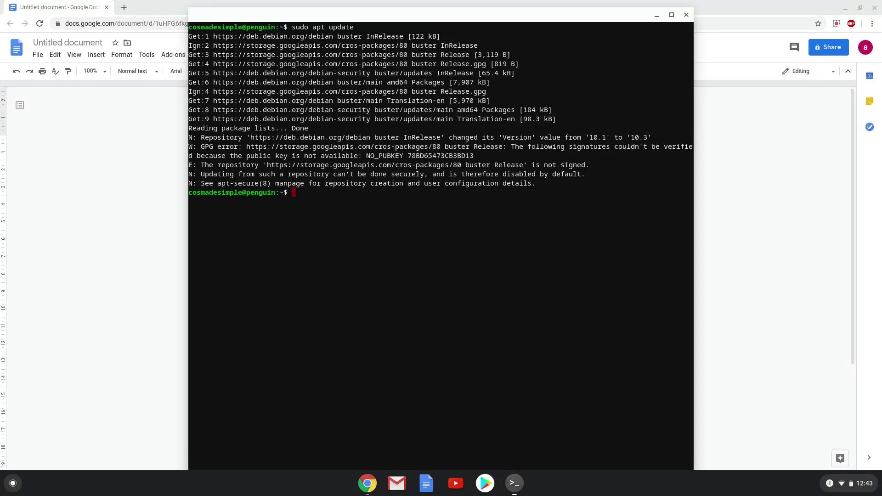
# Copy the 'sudo apt install flatpak' line from the notes document.
pyautogui.click(128, 273)
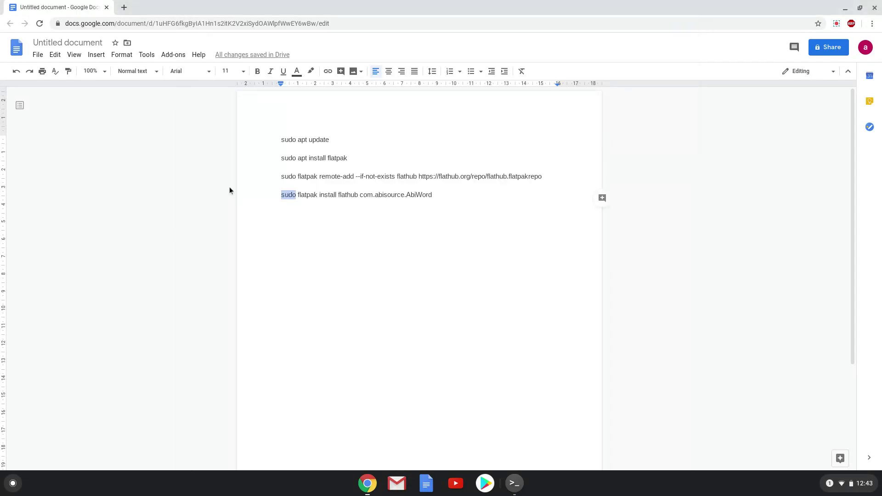
pyautogui.tripleClick(281, 159)
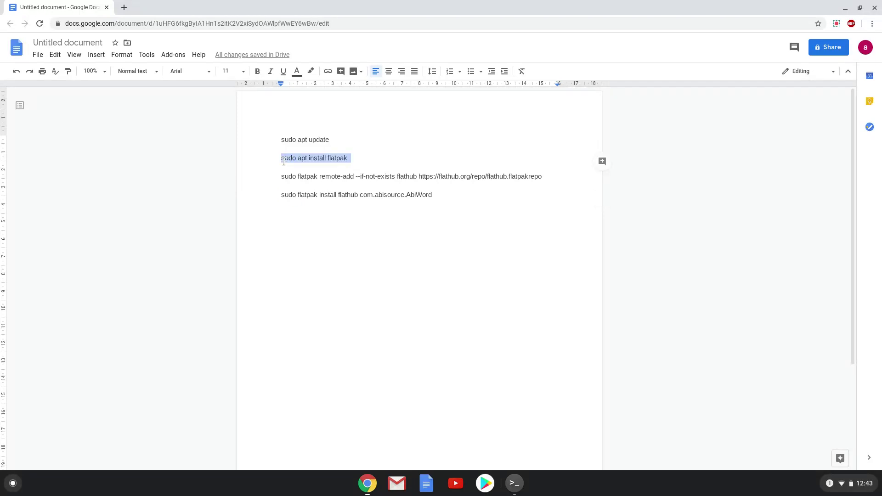
pyautogui.rightClick(283, 161)
pyautogui.click(308, 186)
# Run 'sudo apt install flatpak' in Terminal and accept installing the packages.
pyautogui.click(514, 484)
pyautogui.hotkey('ctrl', 'shift', 'v')
pyautogui.press('Return')
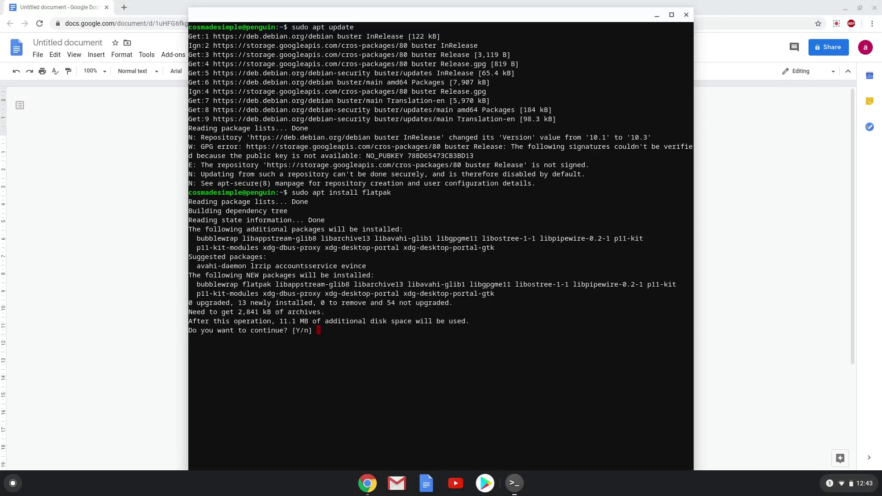
pyautogui.press('Return')
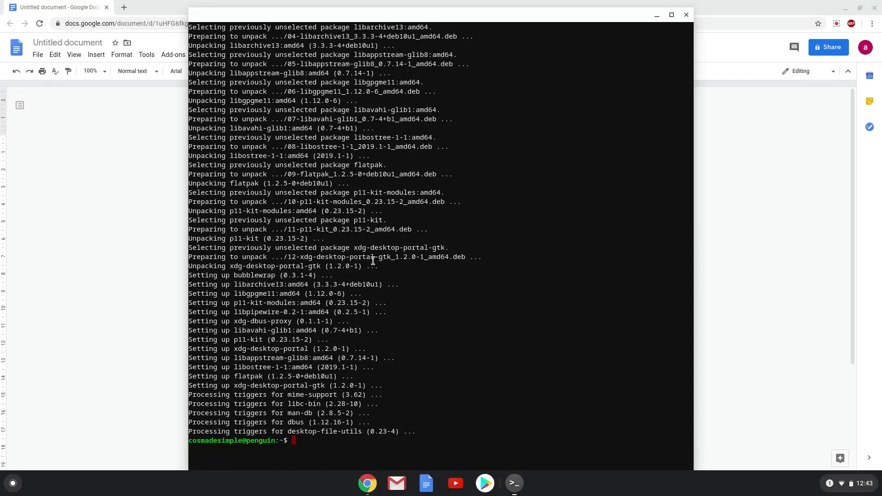
# Copy the Flathub remote-add command from the notes and paste it into Terminal.
pyautogui.click(140, 192)
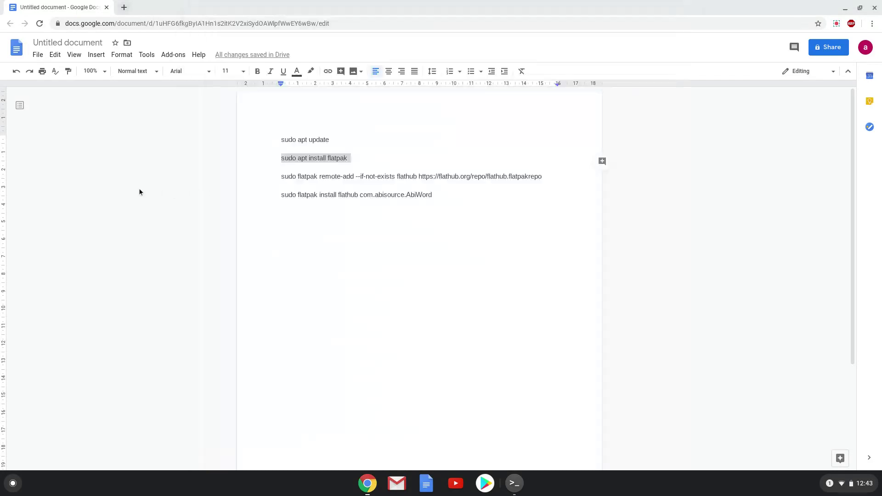
pyautogui.click(139, 189)
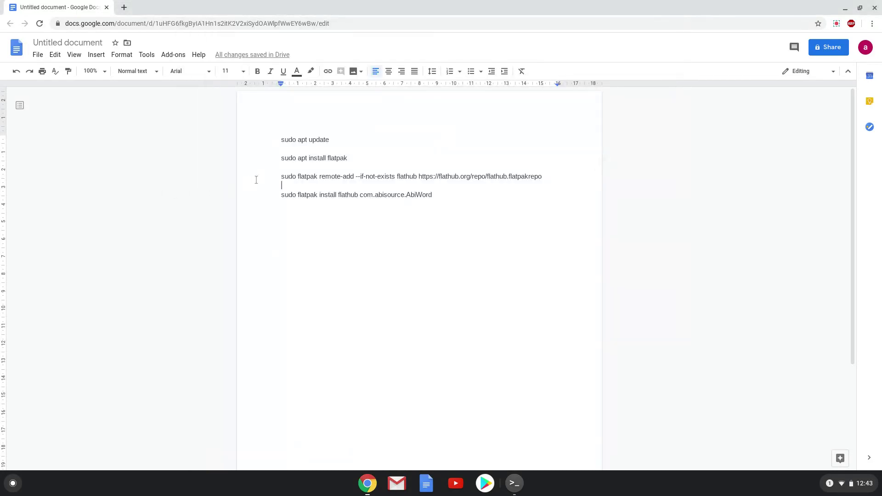
pyautogui.tripleClick(289, 176)
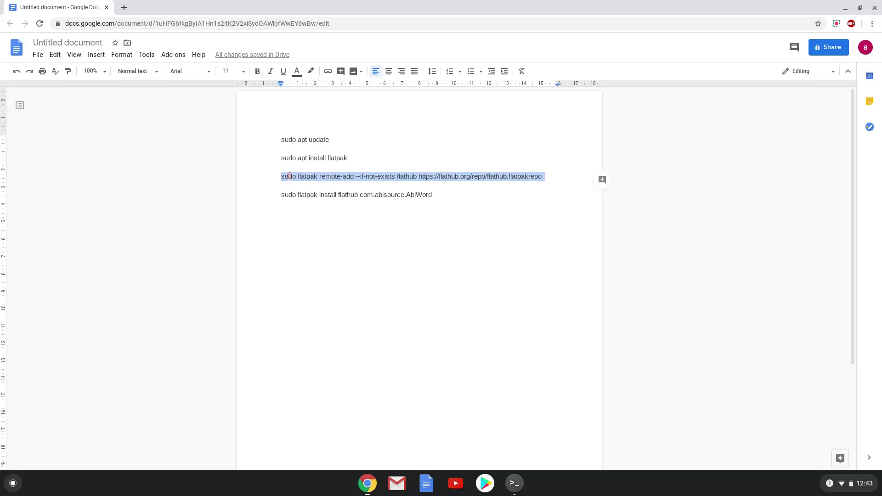
pyautogui.rightClick(289, 176)
pyautogui.click(318, 201)
pyautogui.click(514, 483)
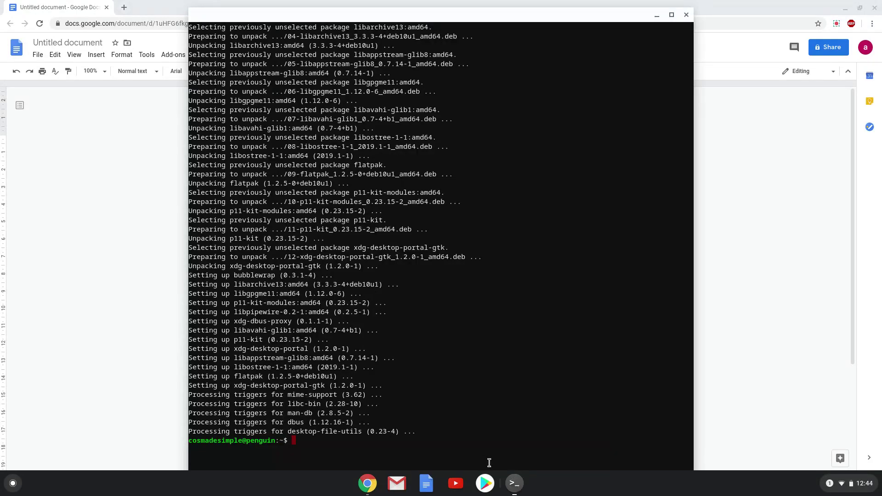
pyautogui.hotkey('ctrl', 'shift', 'v')
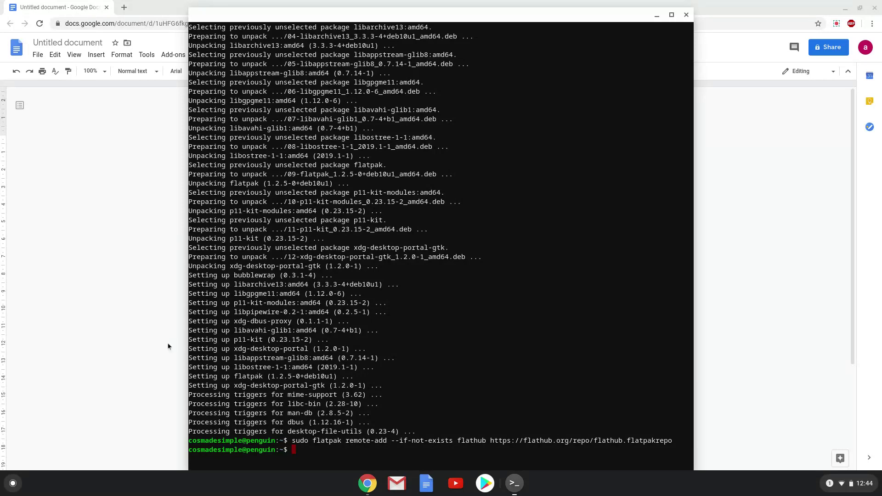
# Copy the 'sudo flatpak install flathub com.abisource.AbiWord' line from the notes.
pyautogui.click(106, 330)
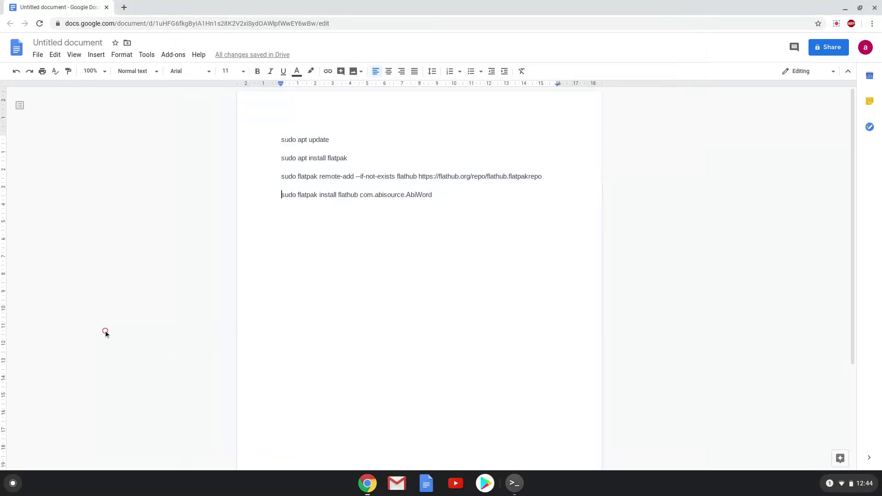
pyautogui.tripleClick(323, 195)
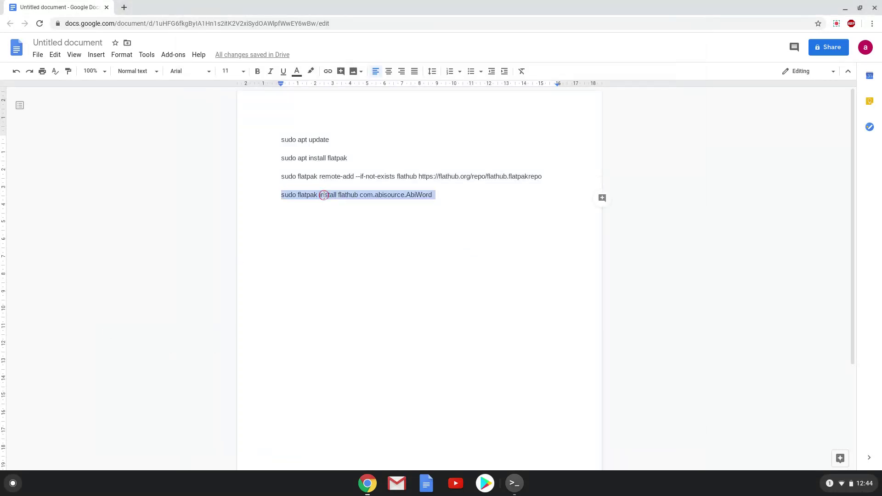
pyautogui.rightClick(324, 195)
pyautogui.click(348, 220)
# Run the AbiWord install command in Terminal, accepting the runtime and package changes.
pyautogui.click(515, 483)
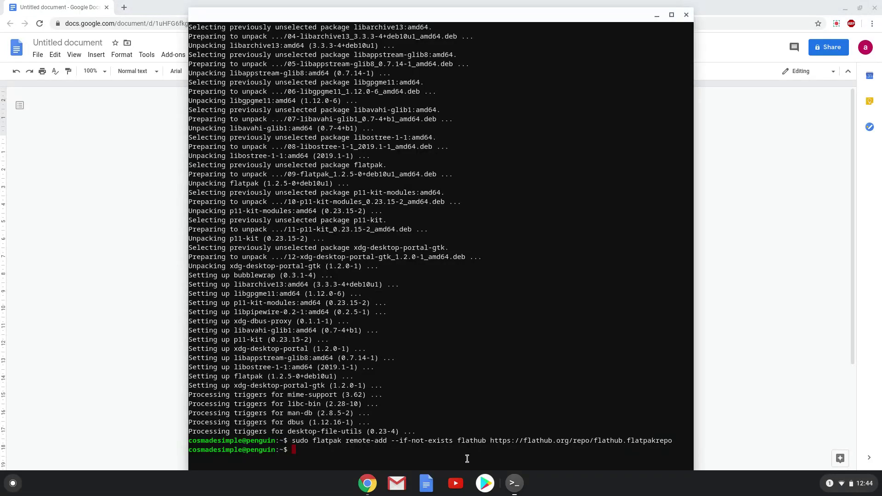
pyautogui.hotkey('ctrl', 'shift', 'v')
pyautogui.press('Return')
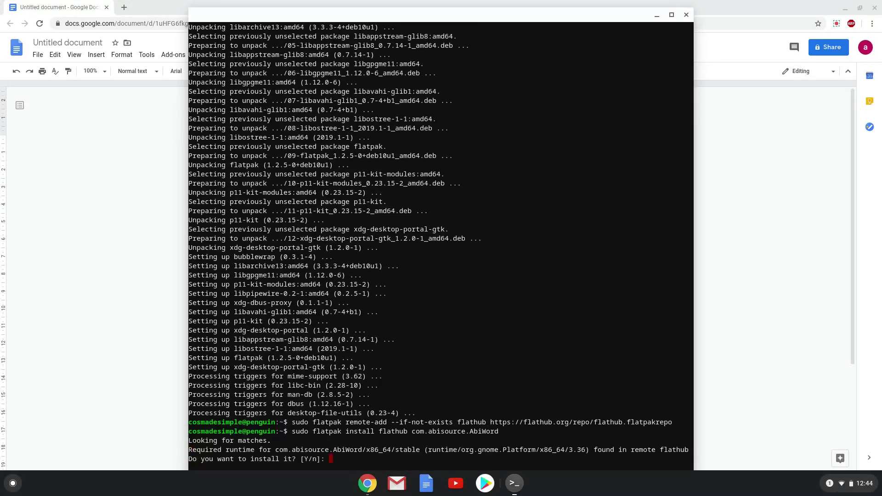
pyautogui.press('Return')
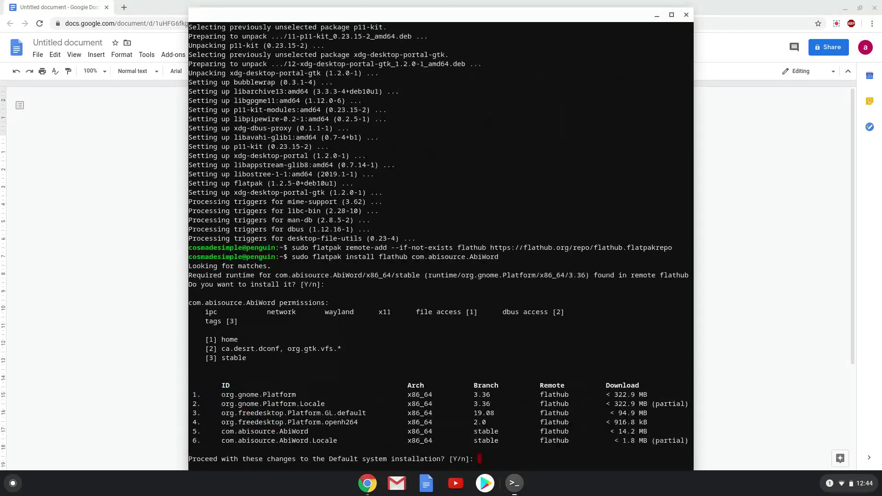
pyautogui.press('Return')
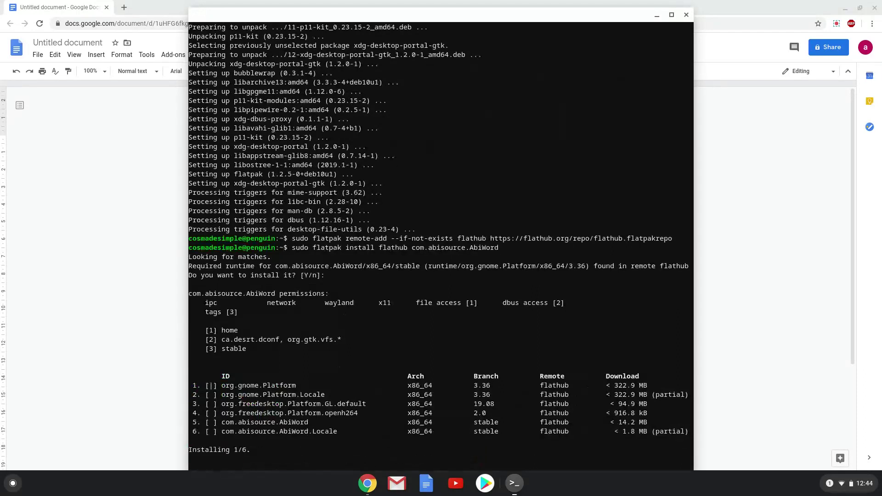